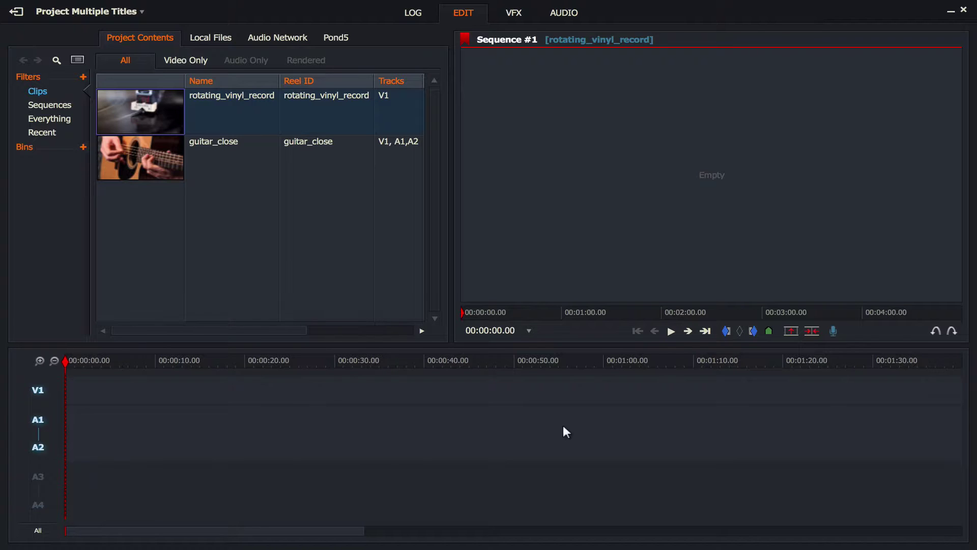
Step: Put the rotating_vinyl_record clip on V1 of Sequence #1 and preview it to about 12 seconds
left_click_drag(154, 101, 70, 401)
key("space")
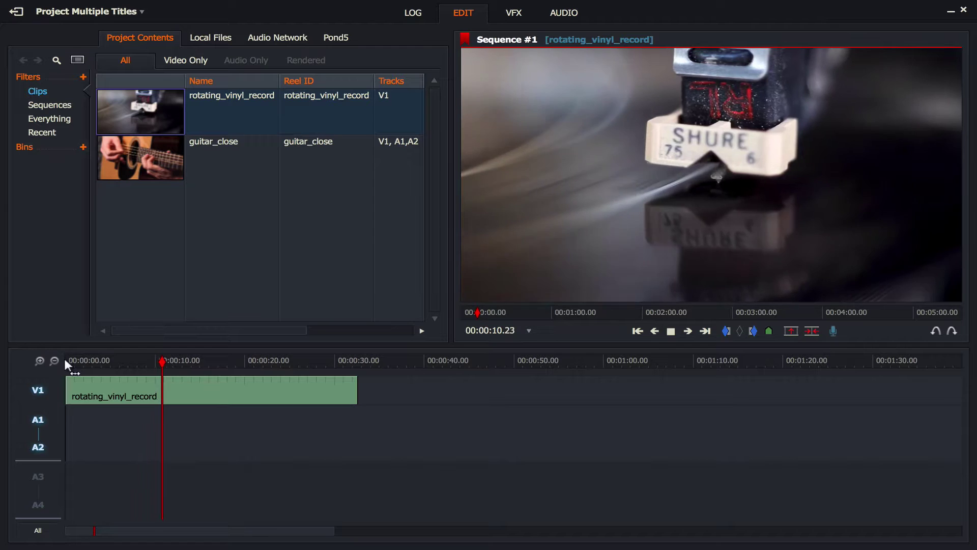
key("space")
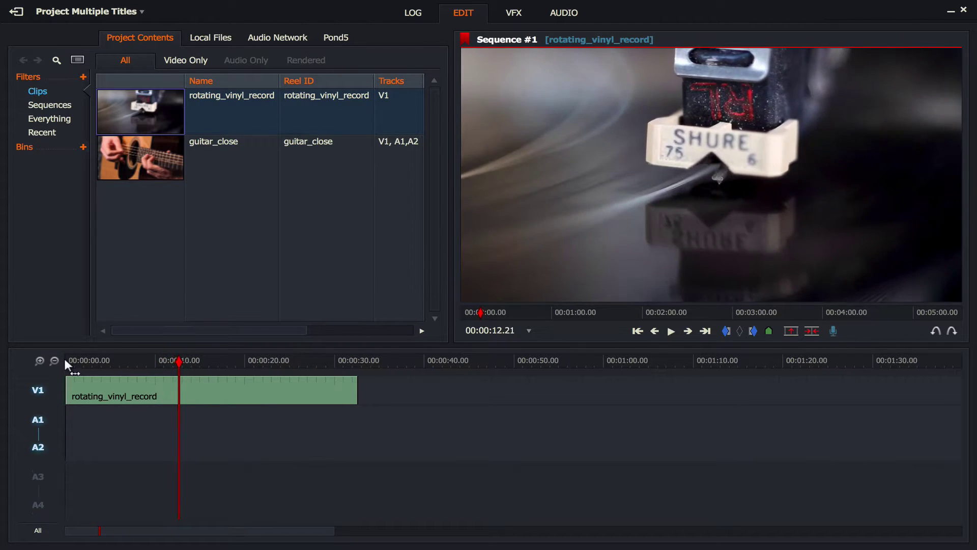
Step: In the VFX workspace, apply a trial Titles effect to the vinyl clip, unfold it, then remove it
left_click(507, 15)
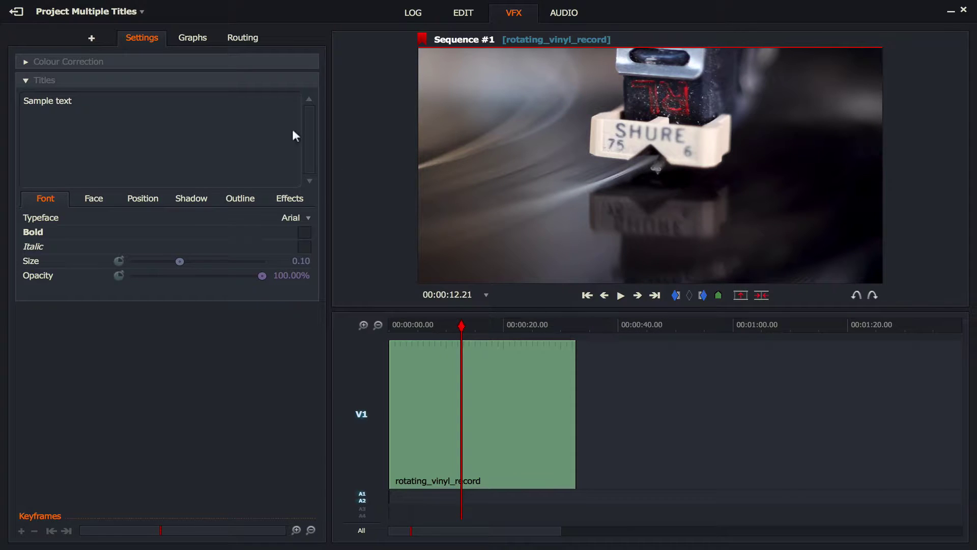
left_click(92, 39)
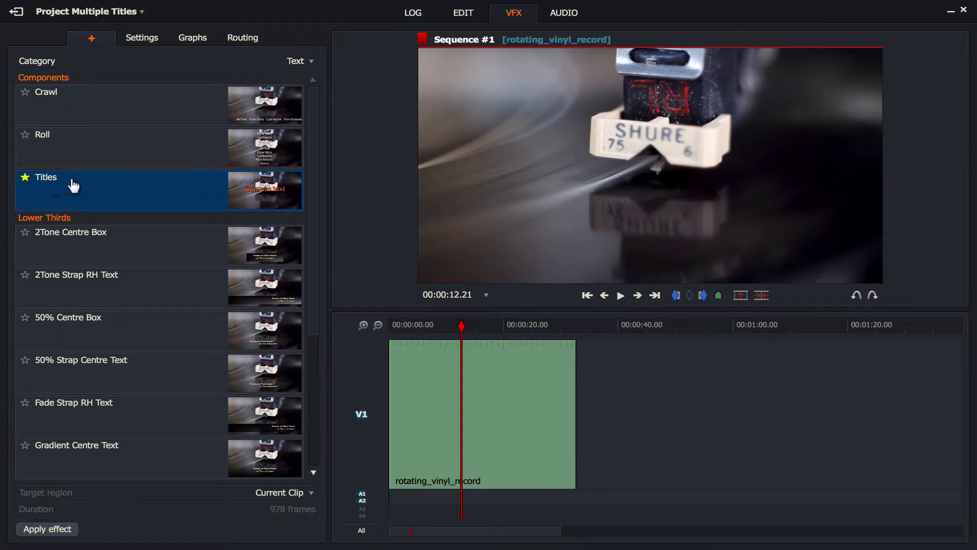
left_click_drag(52, 187, 446, 408)
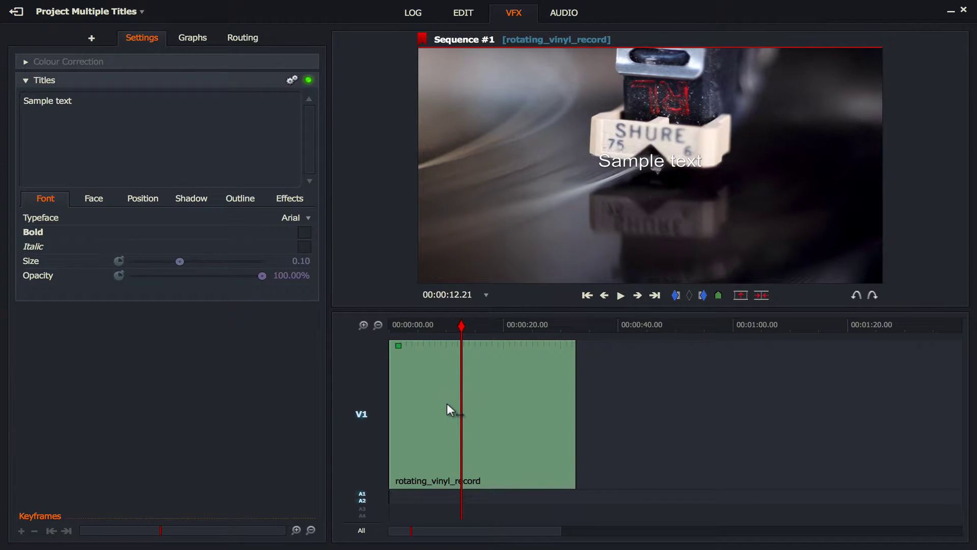
right_click(426, 397)
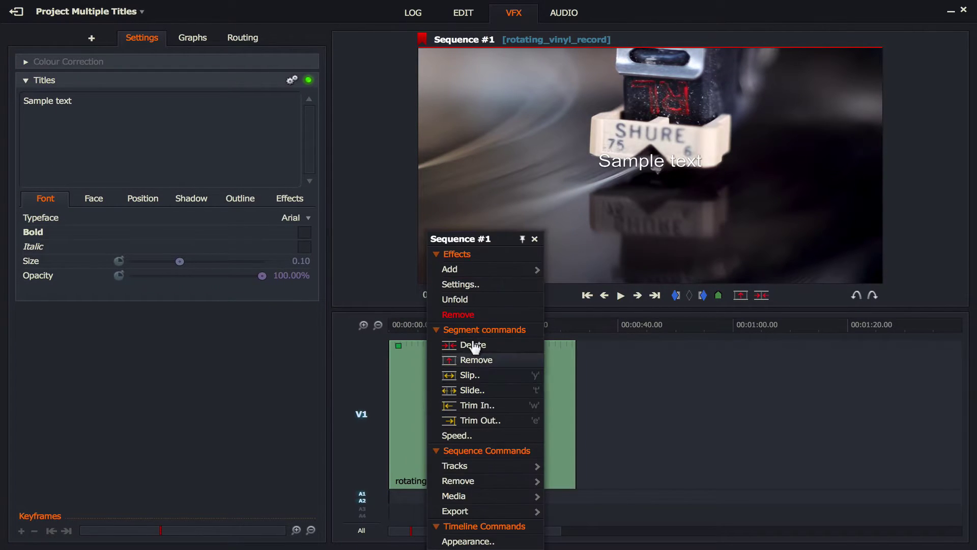
left_click(488, 301)
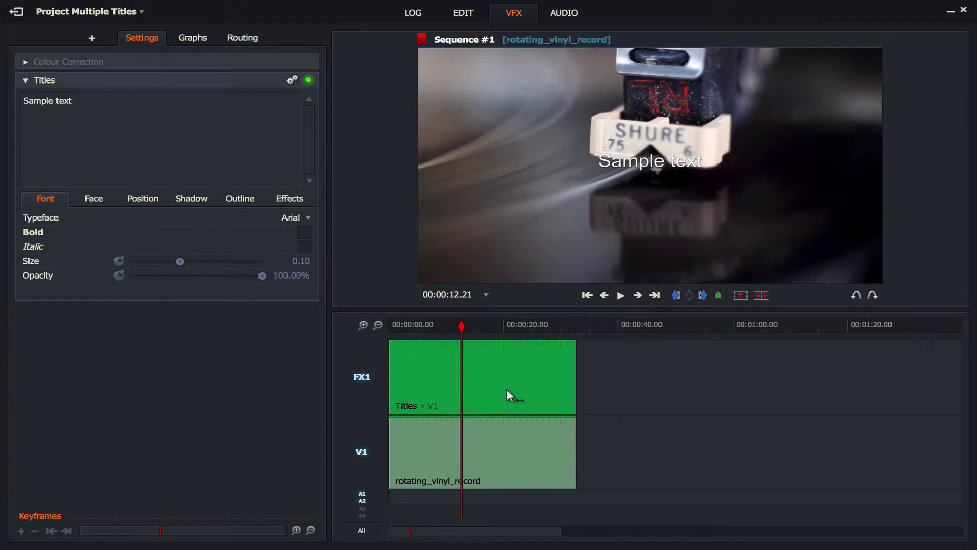
key("Delete")
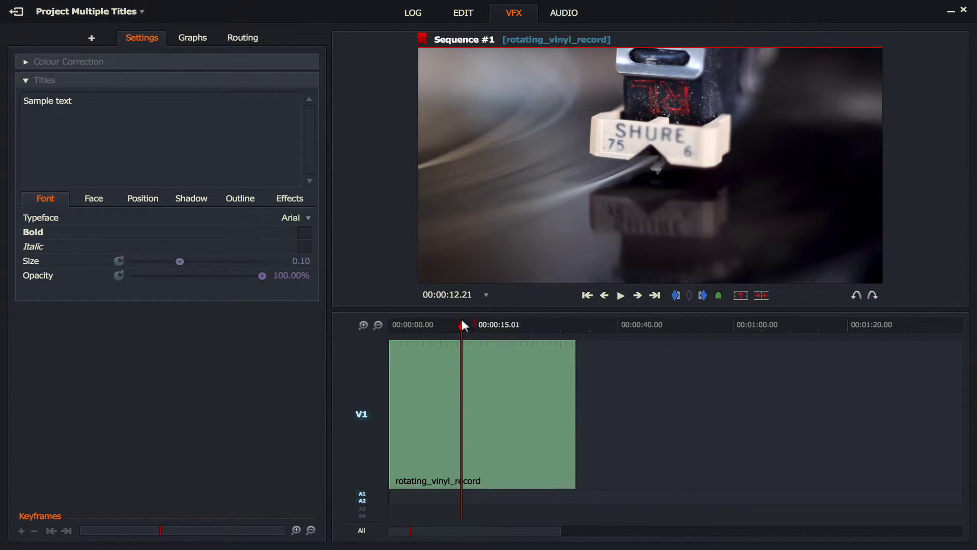
Step: Mark an in point at 00:00:05.01 and an out point at 00:00:16.28 on the vinyl clip
left_click_drag(461, 325, 386, 318)
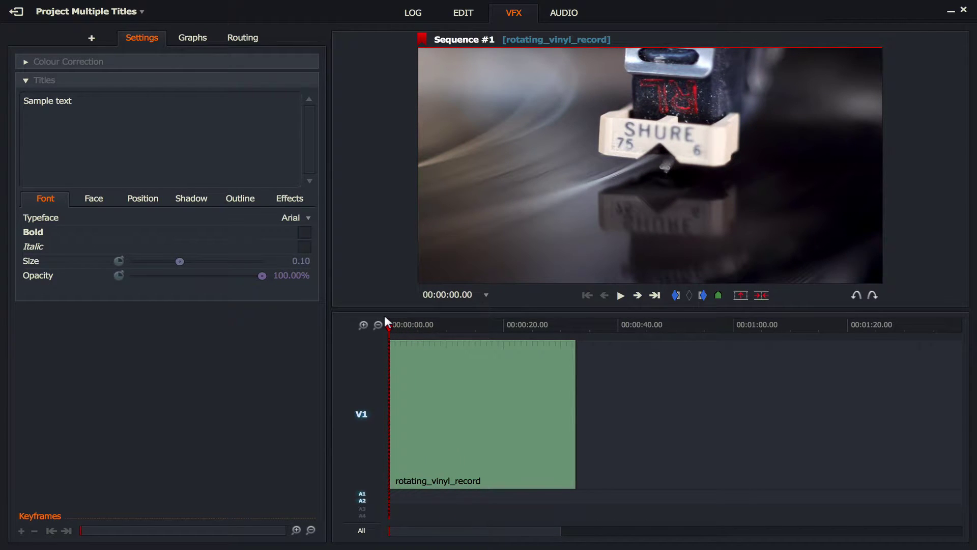
key("space")
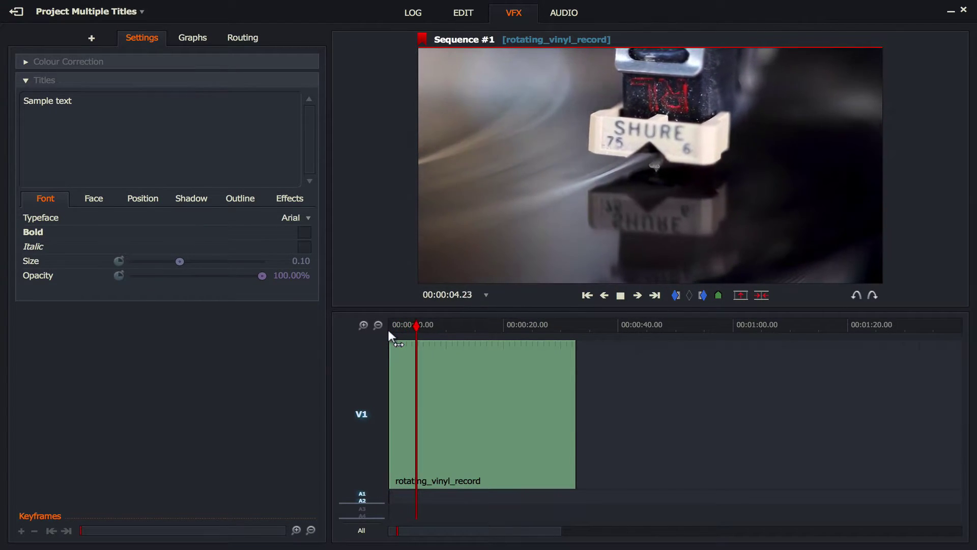
key("space")
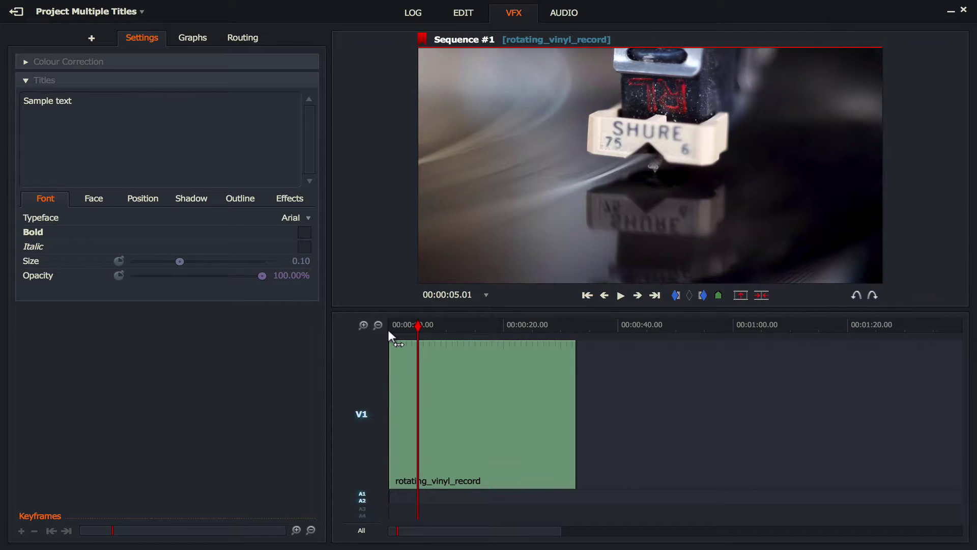
key("i")
left_click_drag(420, 326, 484, 323)
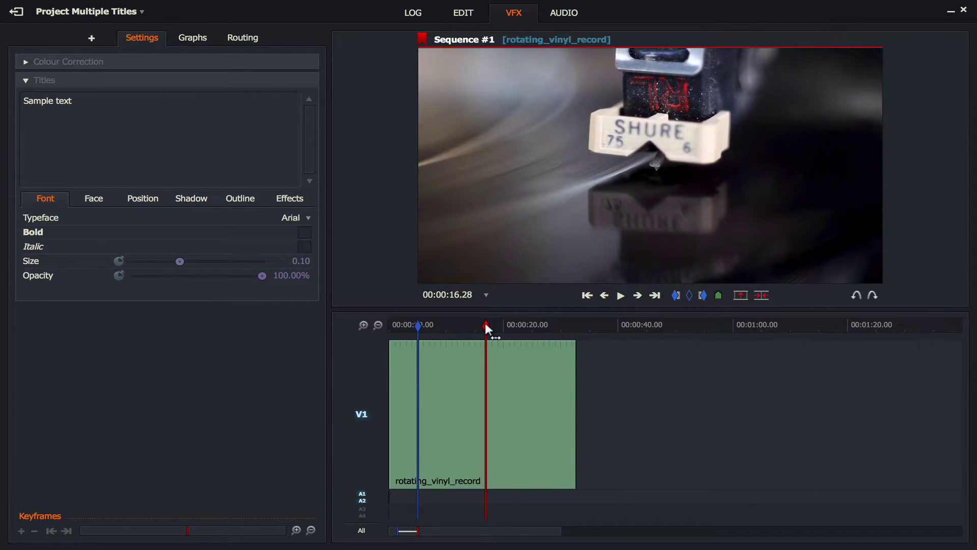
key("o")
left_click_drag(485, 323, 418, 359)
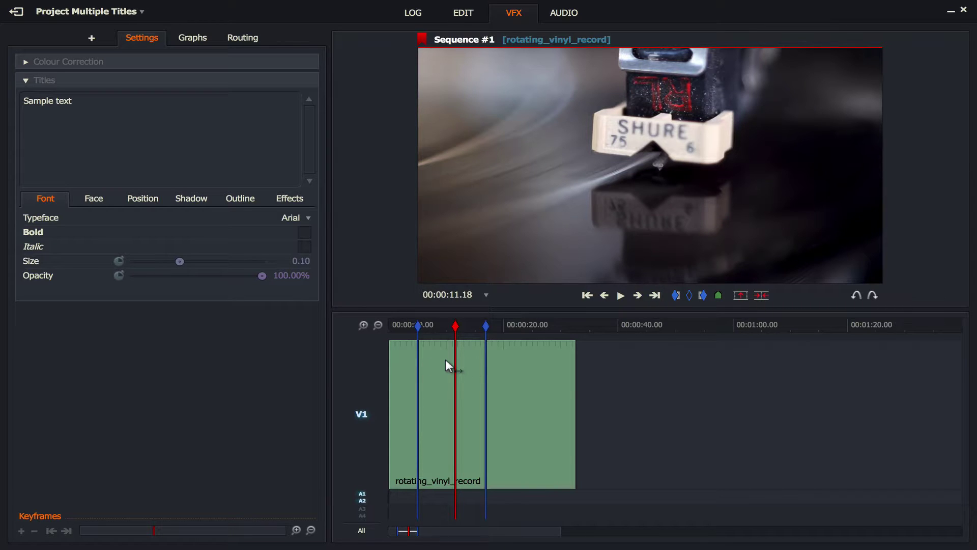
Step: Add a Titles effect over the marked section reading 'We Proudly Present' at size 0.19
left_click(93, 38)
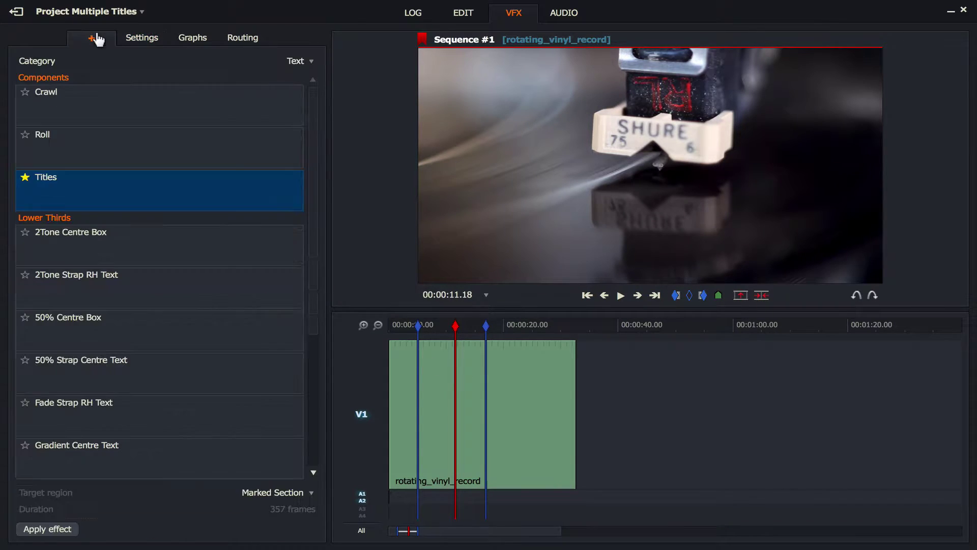
left_click_drag(68, 188, 435, 399)
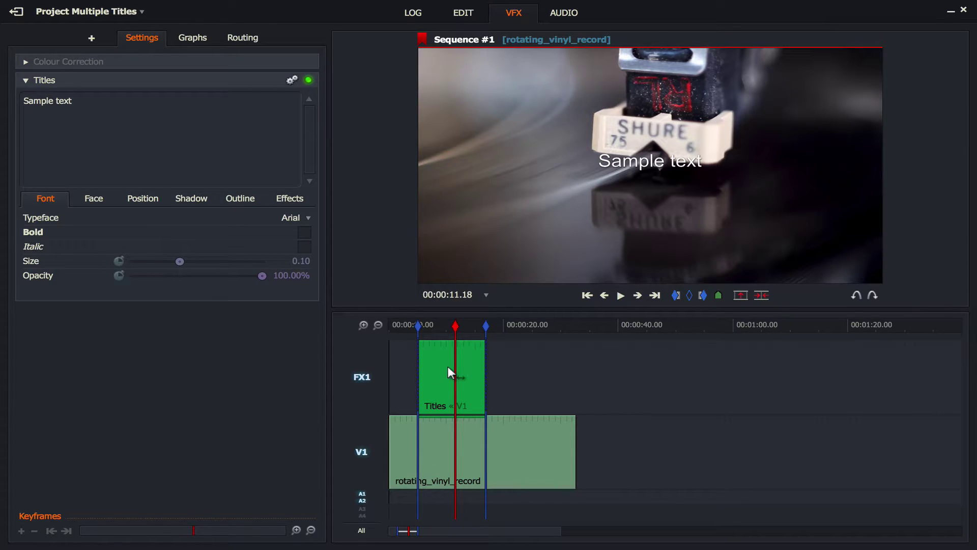
left_click_drag(81, 102, 16, 94)
type("We")
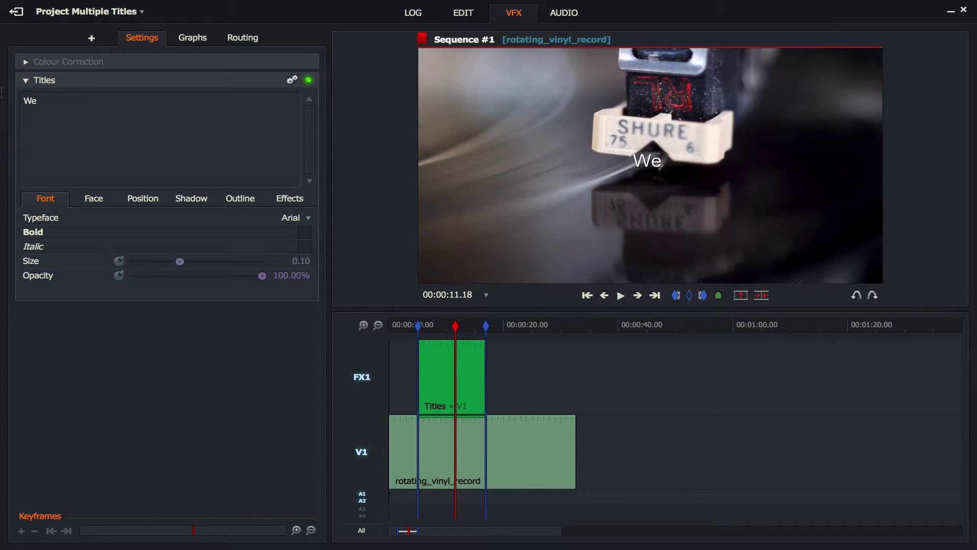
type(" Proudl")
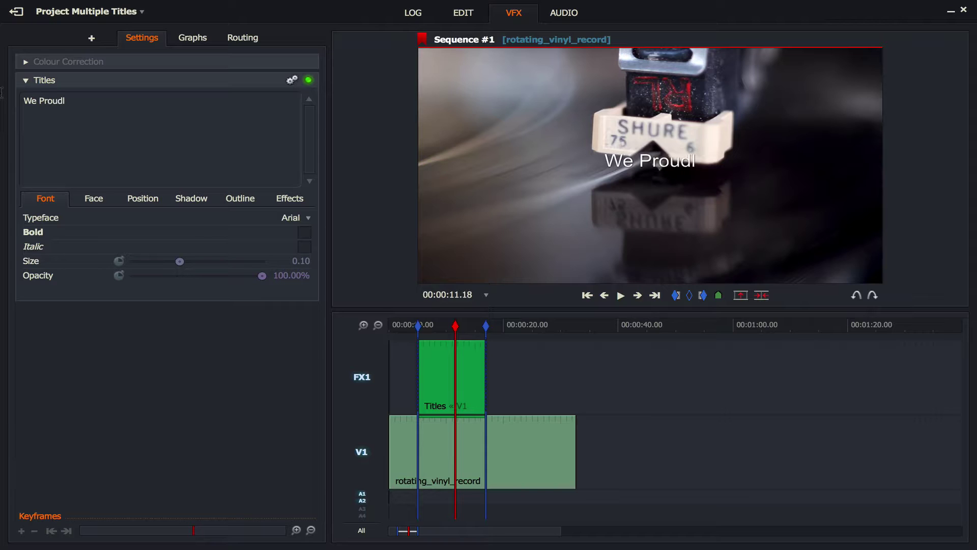
type("y Present")
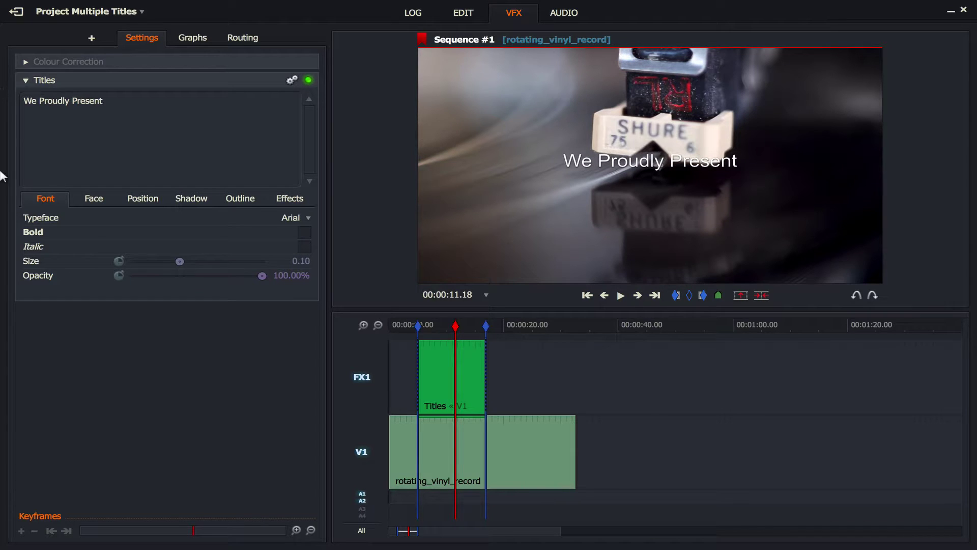
left_click_drag(180, 261, 231, 260)
Step: Move the We Proudly Present title up to 25% height and set a new in point at 00:00:08.16
left_click(145, 200)
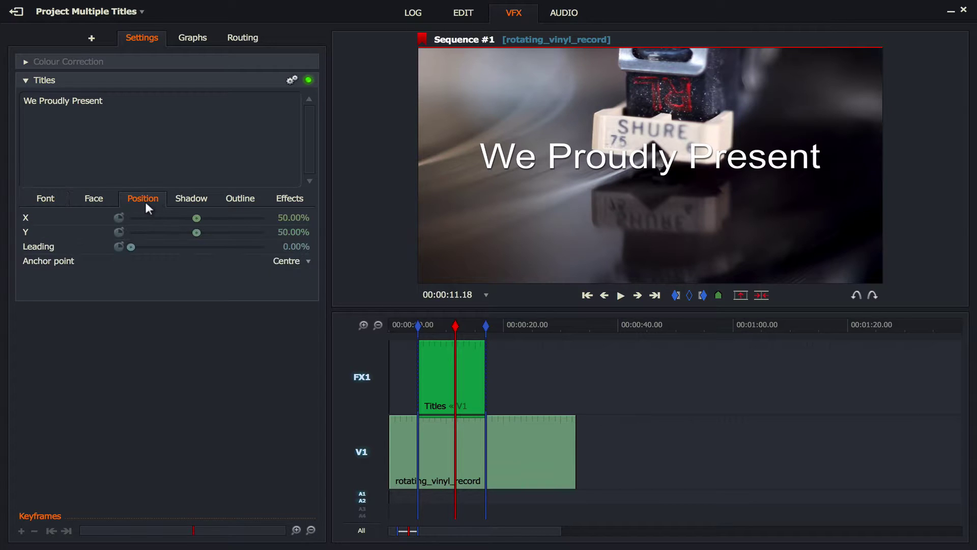
left_click_drag(197, 233, 164, 233)
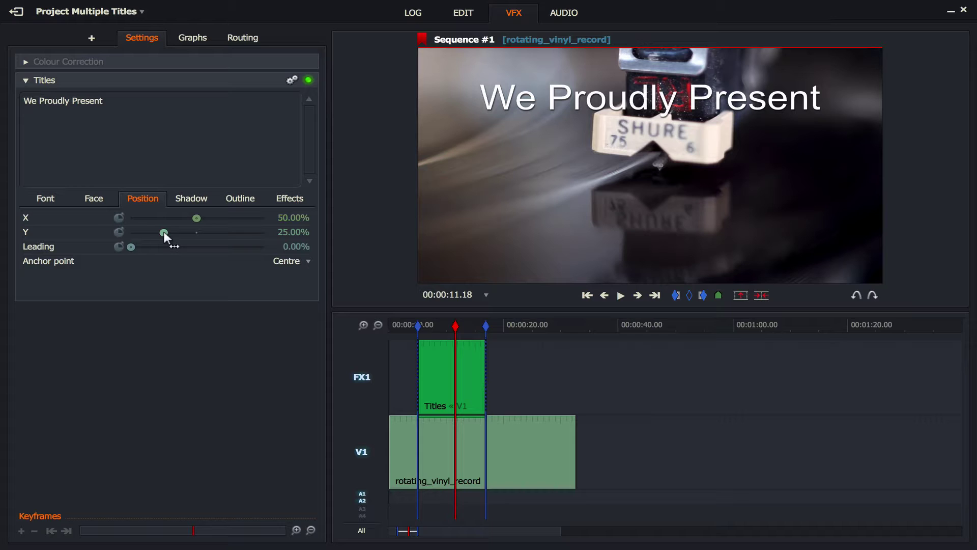
left_click_drag(446, 326, 481, 332)
key("i")
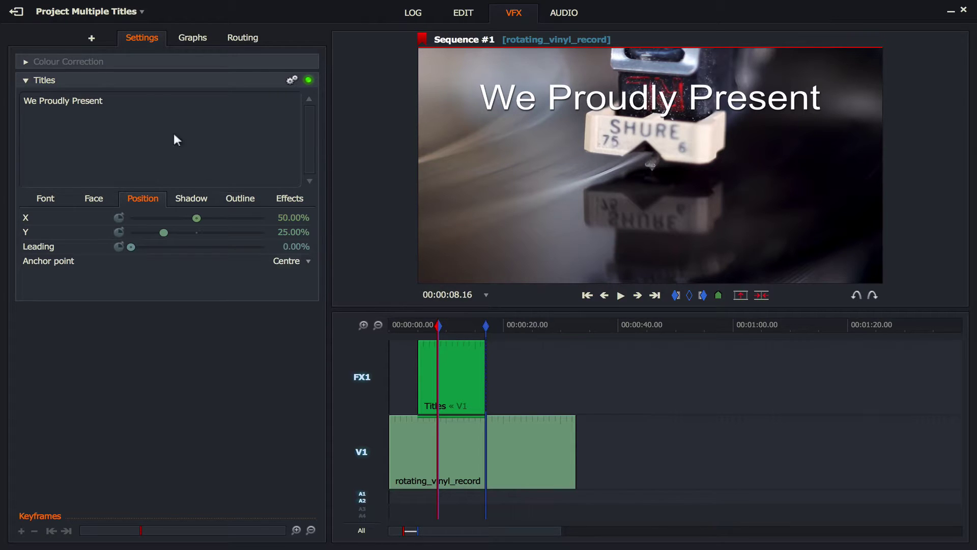
Step: Add a second Titles effect on a new FX2 track starting at 08.16
left_click(97, 41)
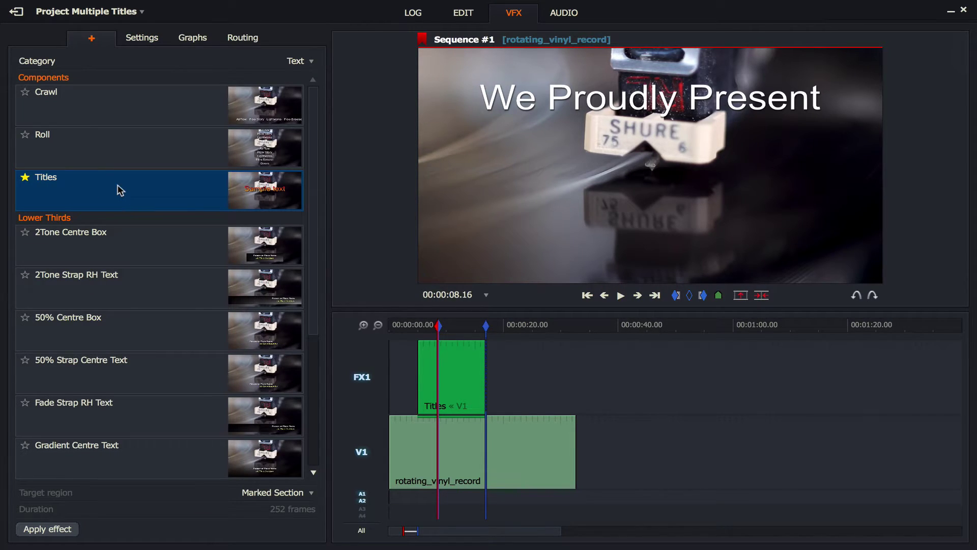
left_click_drag(120, 191, 453, 449)
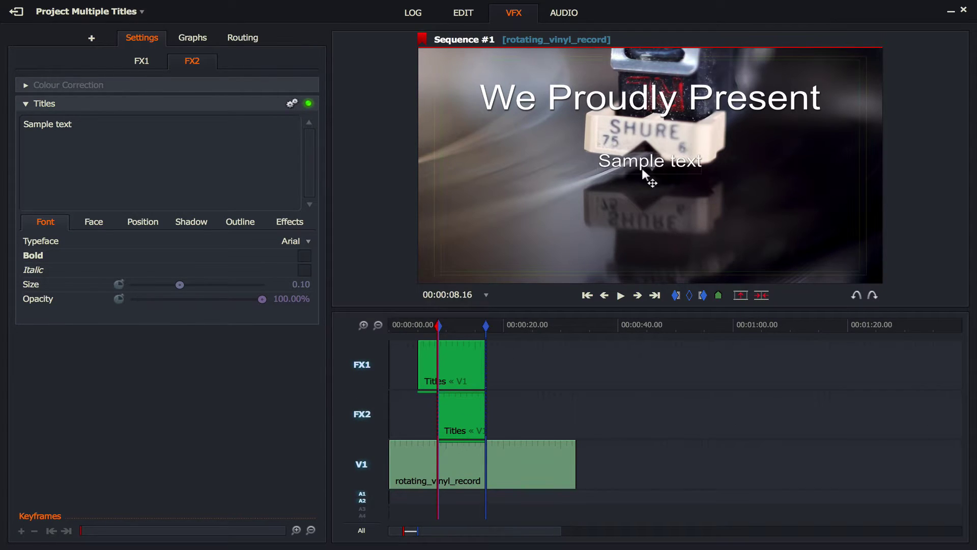
Step: Change the FX2 title's Sample text to 'an ESH ICT' and enlarge it to size 0.19
left_click_drag(80, 123, 2, 118)
type("an ES")
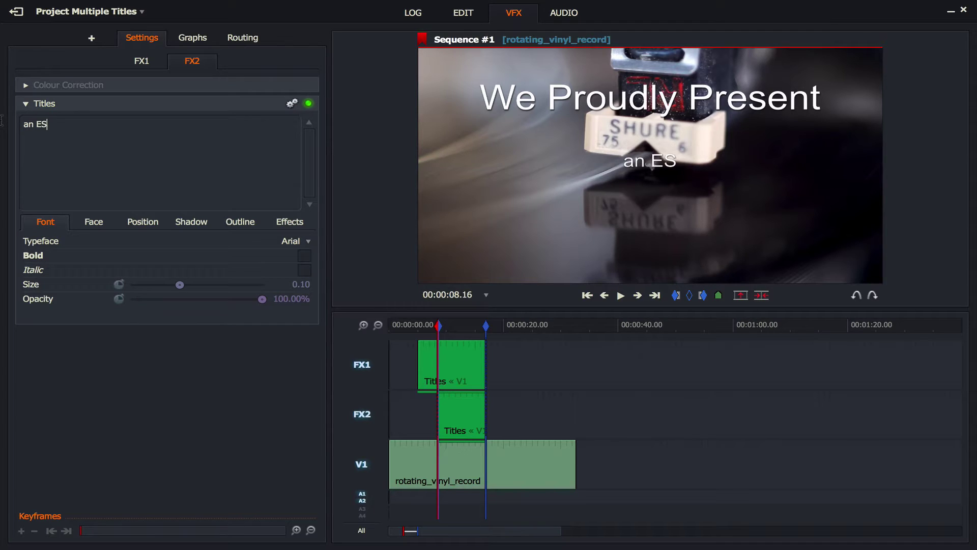
type("H ICT")
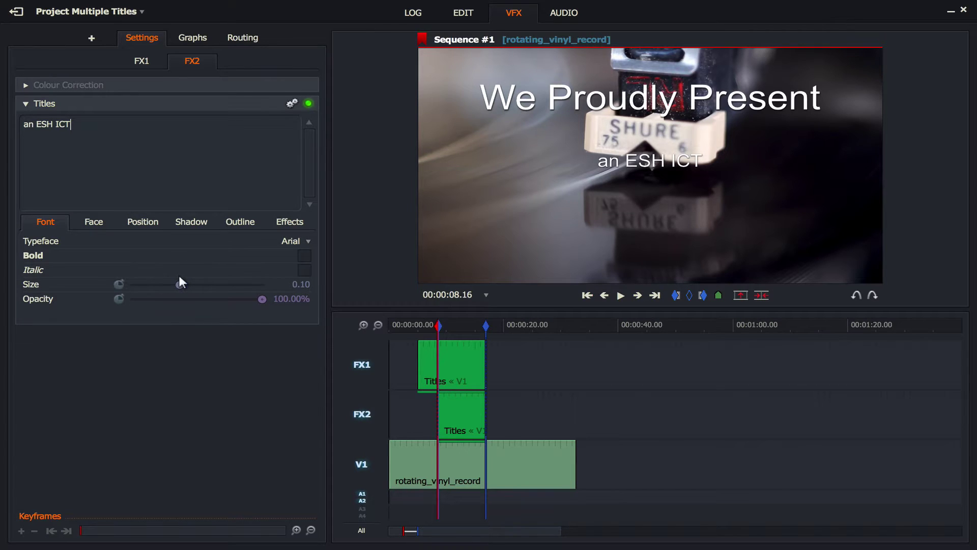
left_click_drag(180, 283, 227, 285)
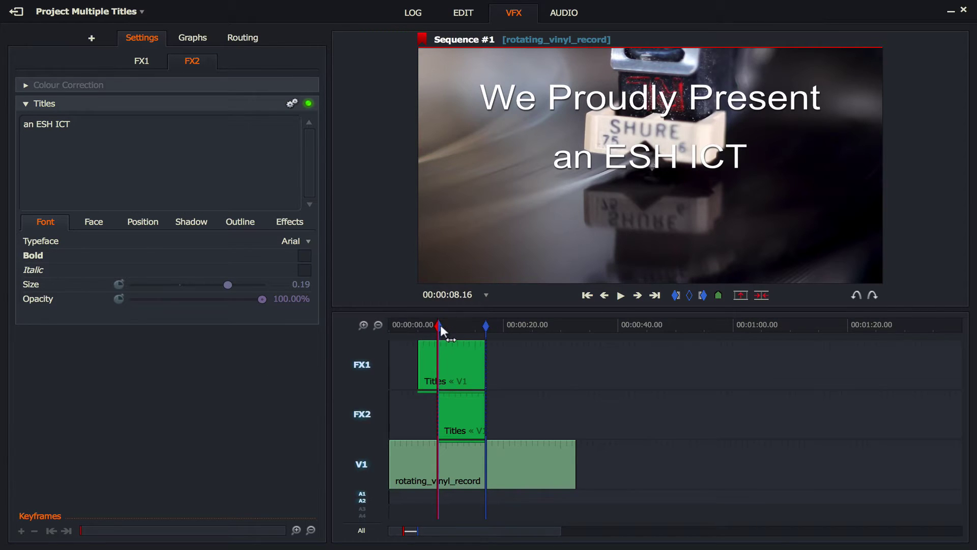
left_click_drag(437, 322, 454, 324)
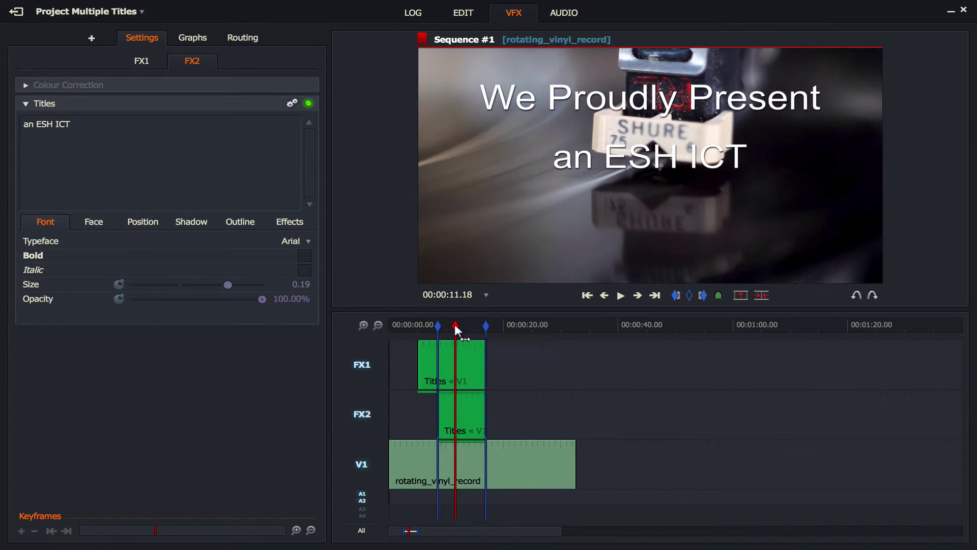
Step: Mark in at the playhead near 11 seconds and add a third Titles effect on FX3
key("i")
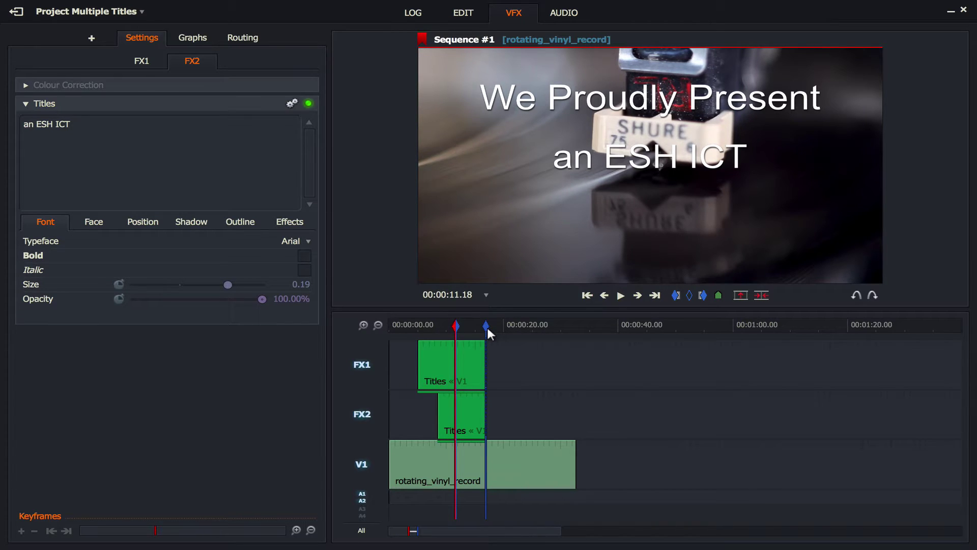
left_click(94, 39)
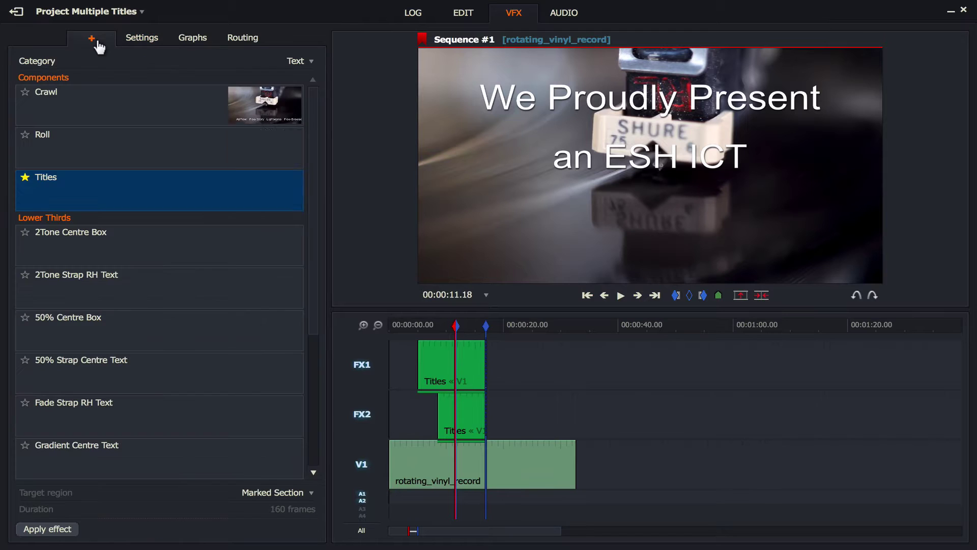
left_click_drag(85, 186, 466, 466)
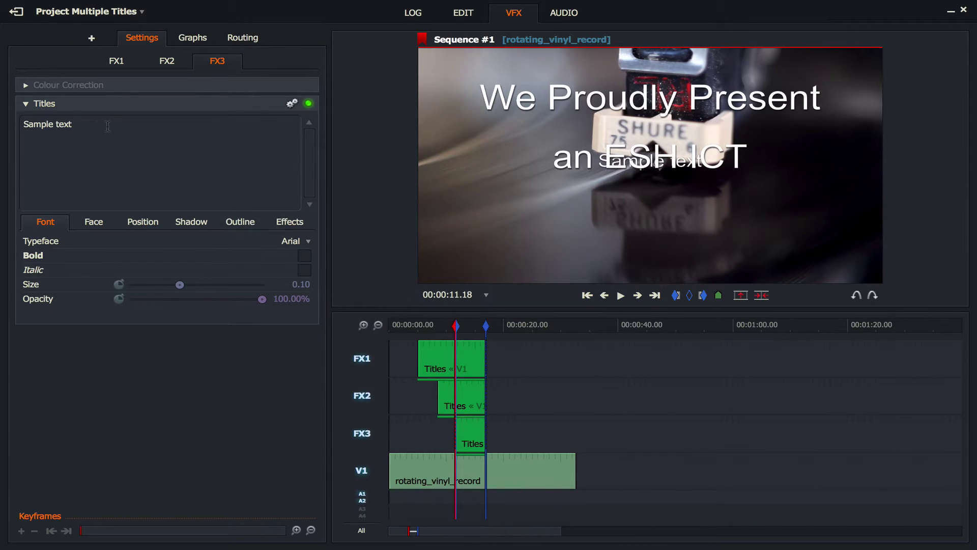
left_click(140, 227)
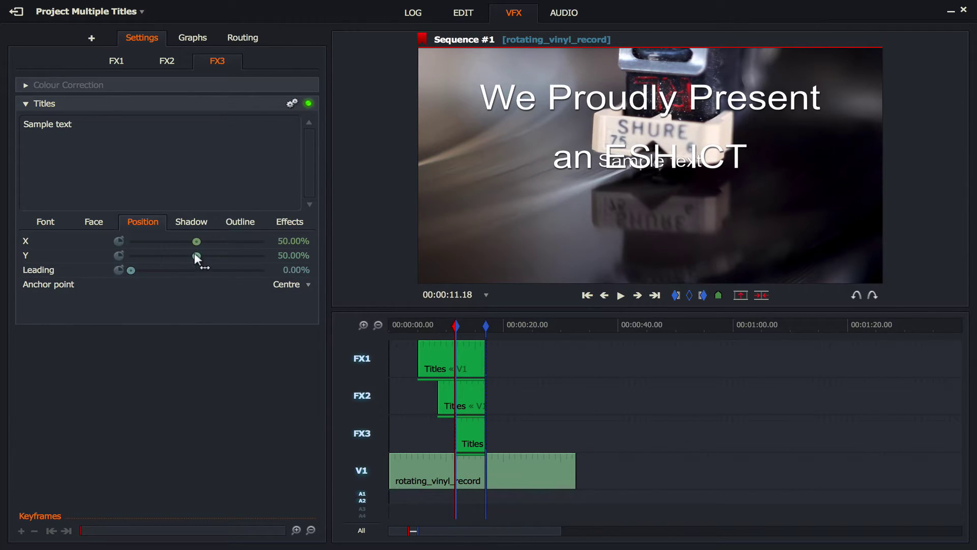
Step: Make the third title read 'Production' at size 0.14, lowered to about 75% height
left_click_drag(197, 256, 224, 256)
left_click_drag(133, 129, 3, 123)
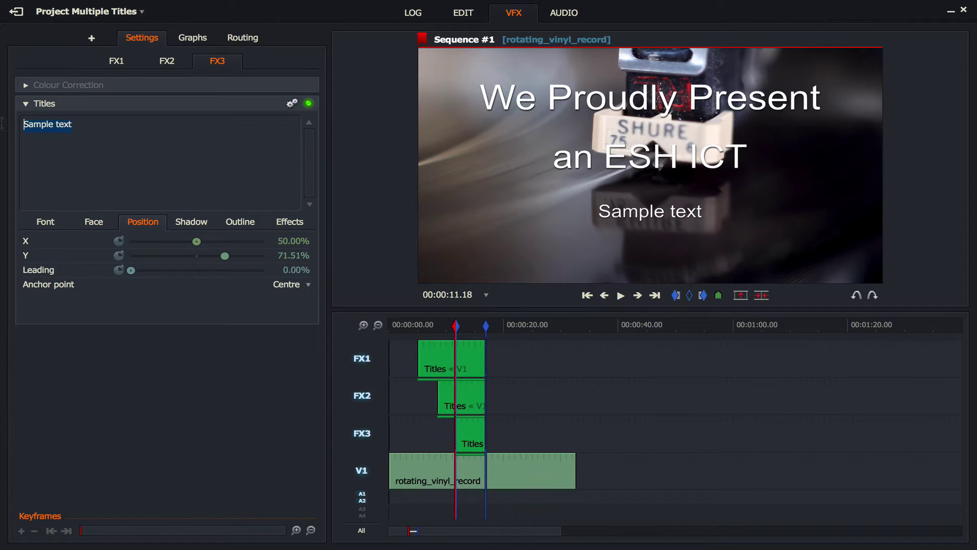
type("Prod")
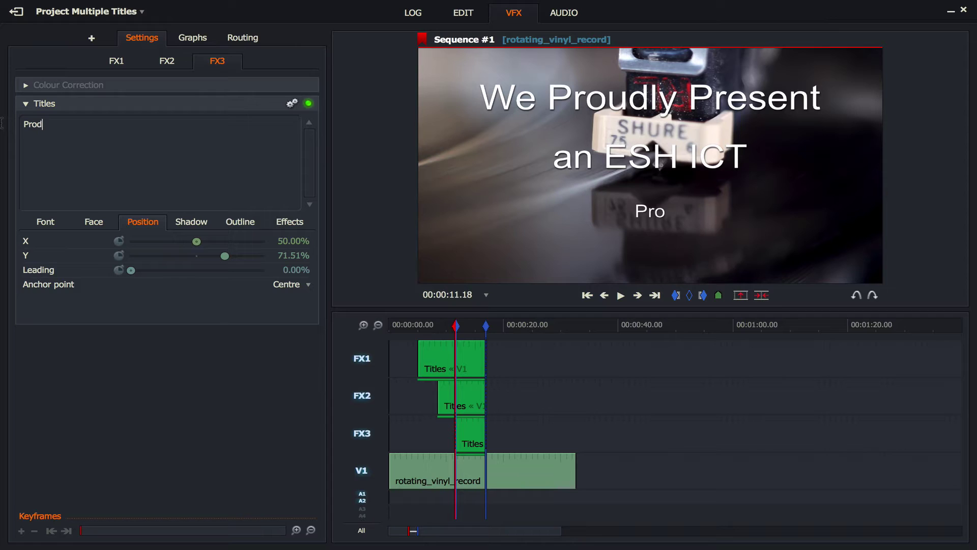
type("uction")
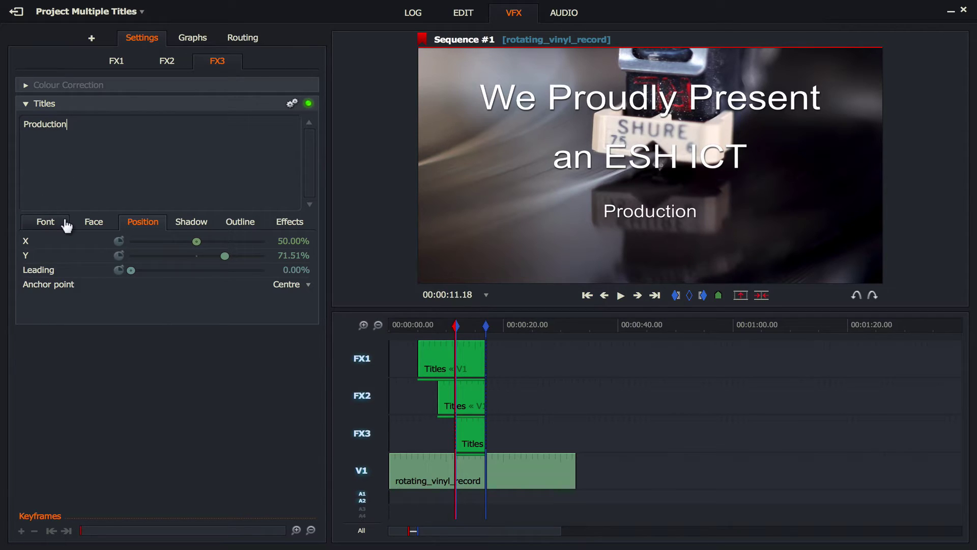
left_click(47, 224)
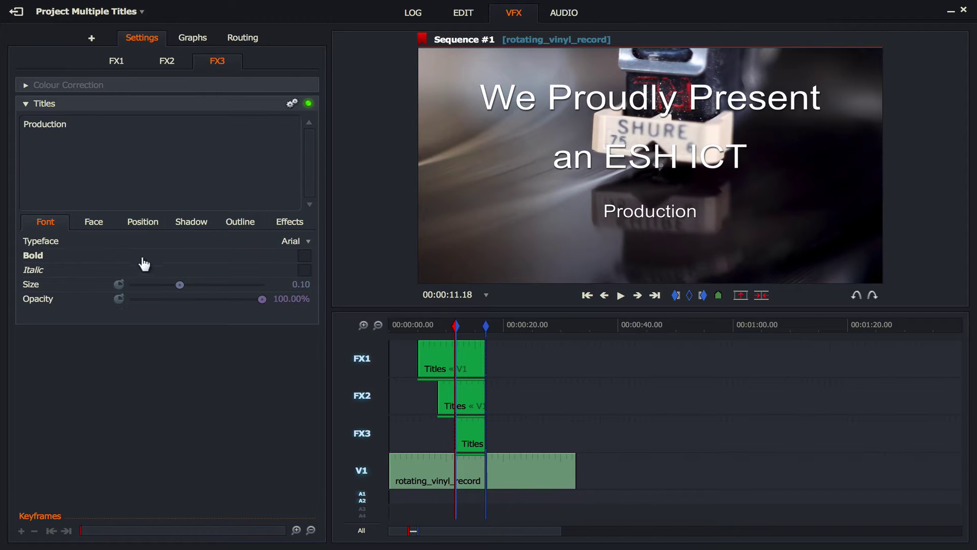
left_click_drag(194, 285, 222, 285)
left_click(133, 224)
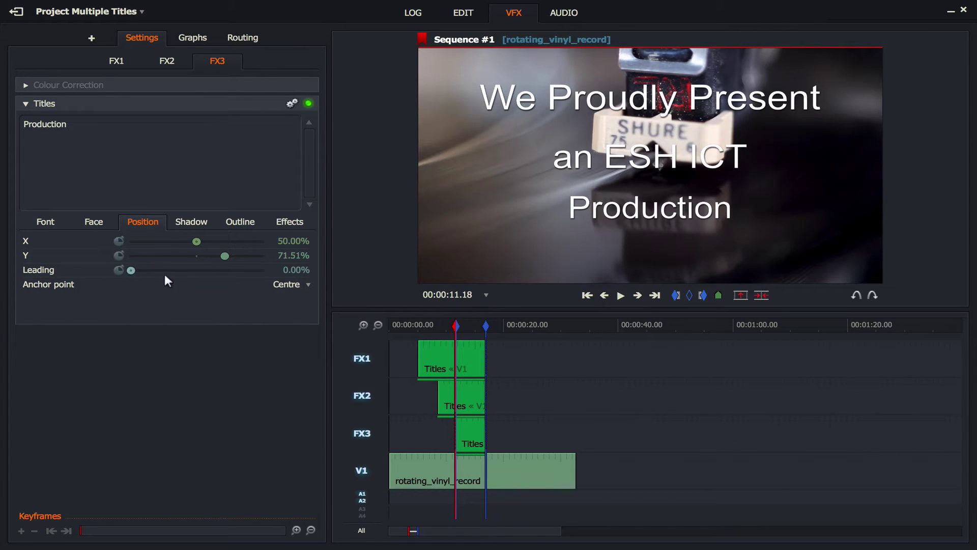
left_click_drag(225, 256, 229, 255)
left_click_drag(456, 323, 380, 327)
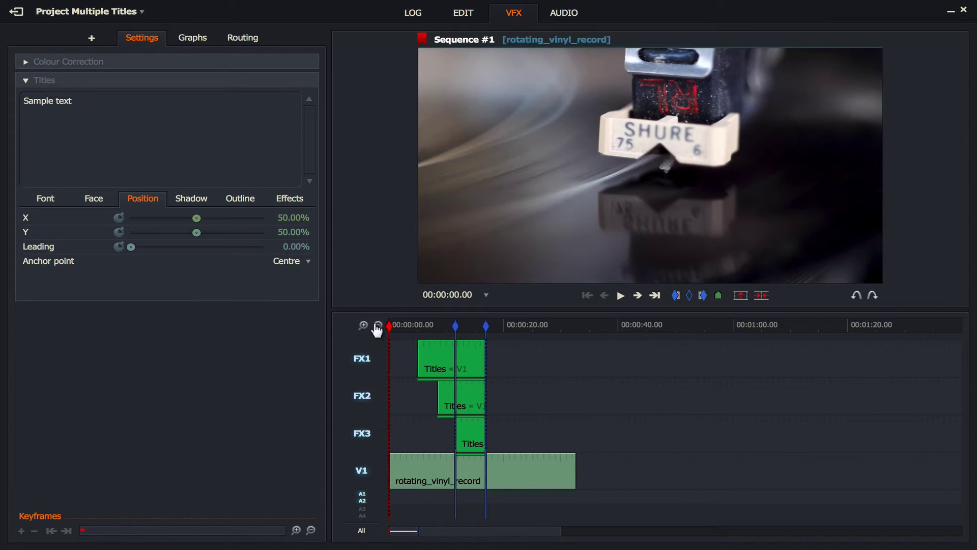
key("space")
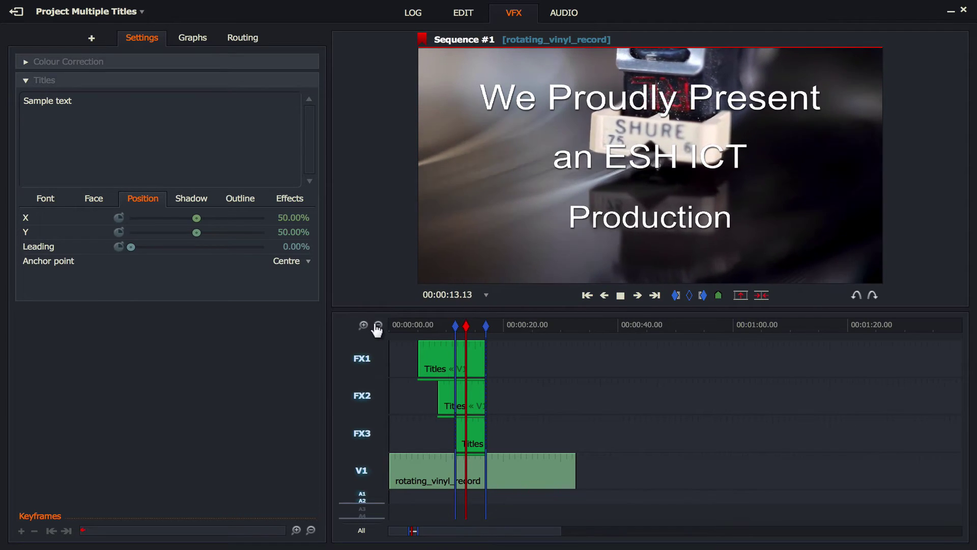
key("space")
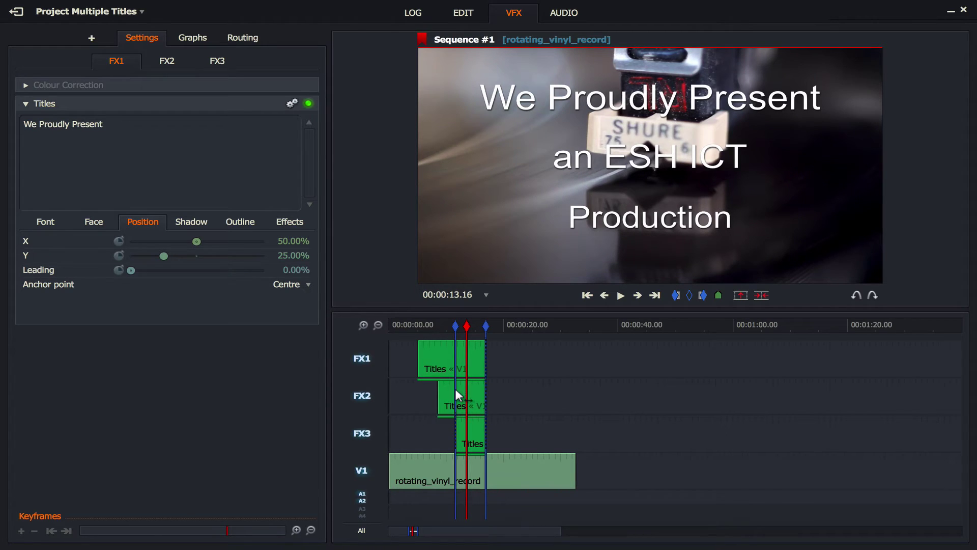
Step: Slide the second and third title clips earlier and switch off the V1 vinyl track
left_click(364, 324)
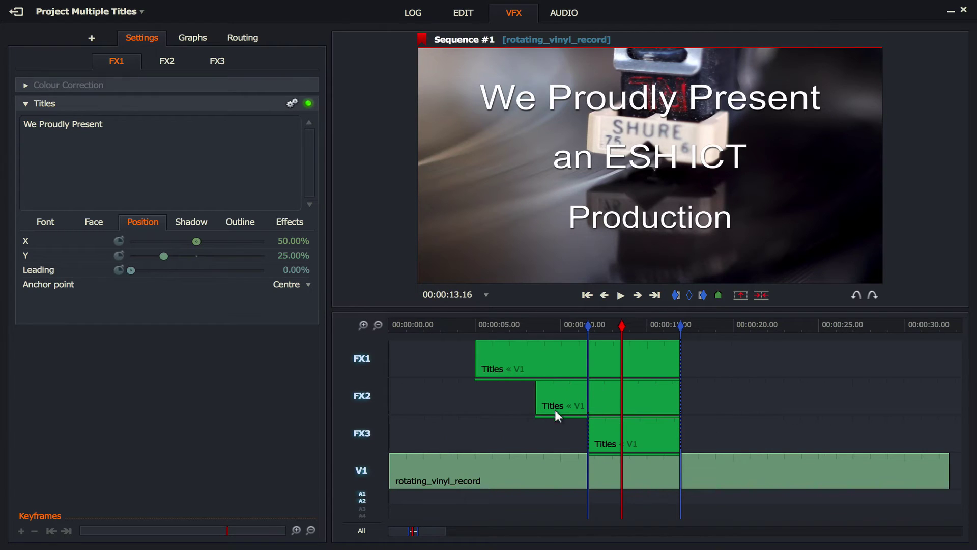
left_click_drag(559, 392, 520, 389)
left_click_drag(612, 429, 551, 428)
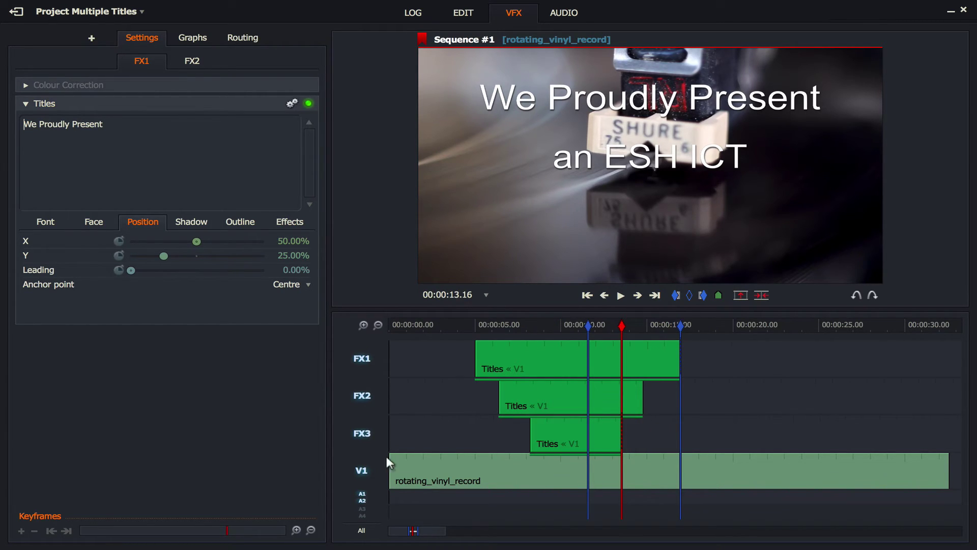
left_click(361, 469)
left_click_drag(362, 493, 362, 500)
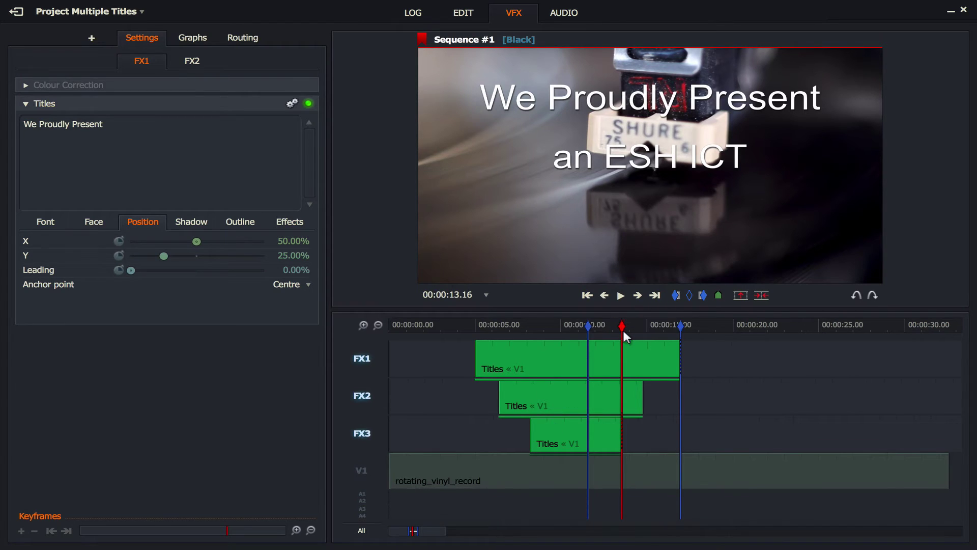
Step: Trim the title clips to end together at 00:00:13.05 and clear the in and out marks
left_click_drag(621, 325, 613, 320)
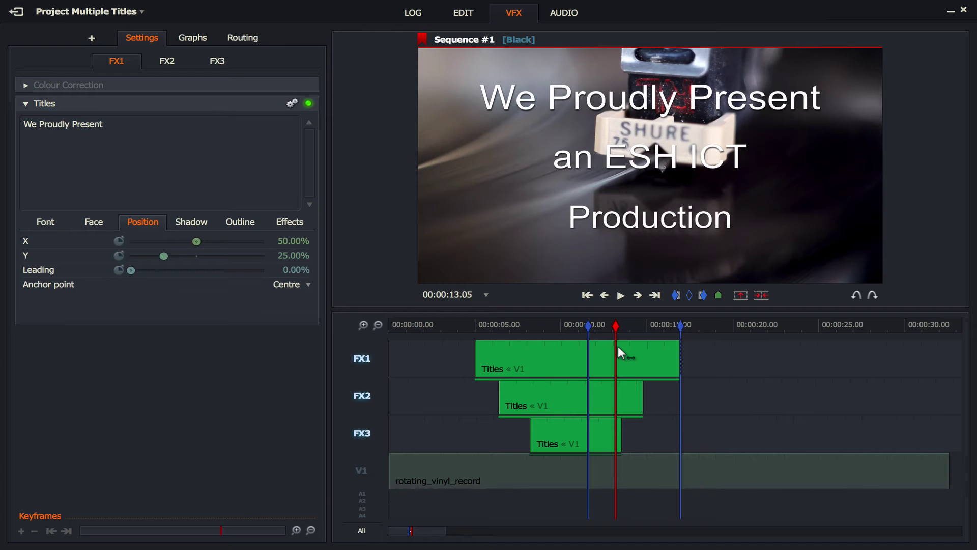
key("c")
left_click_drag(638, 361, 633, 326)
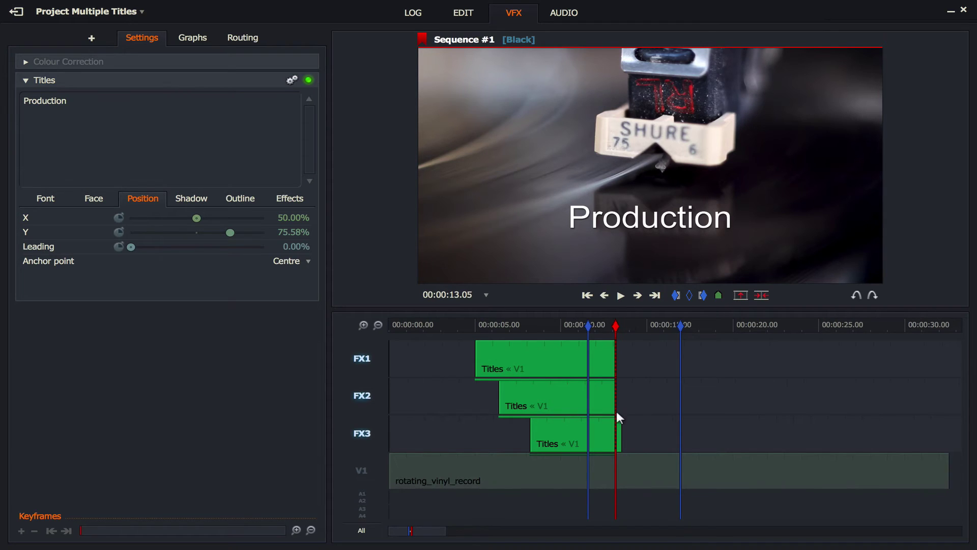
left_click(363, 325)
left_click_drag(682, 435, 683, 319)
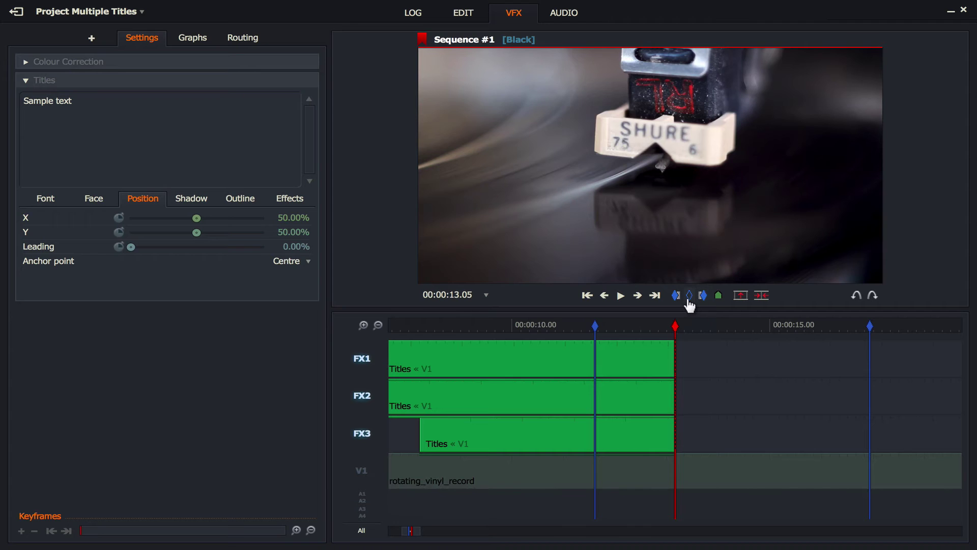
left_click(690, 296)
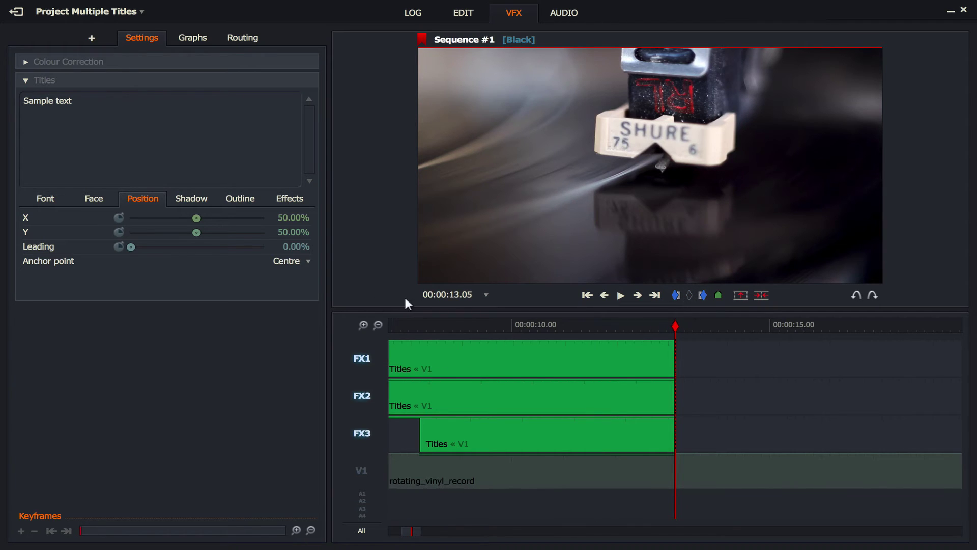
left_click(378, 325)
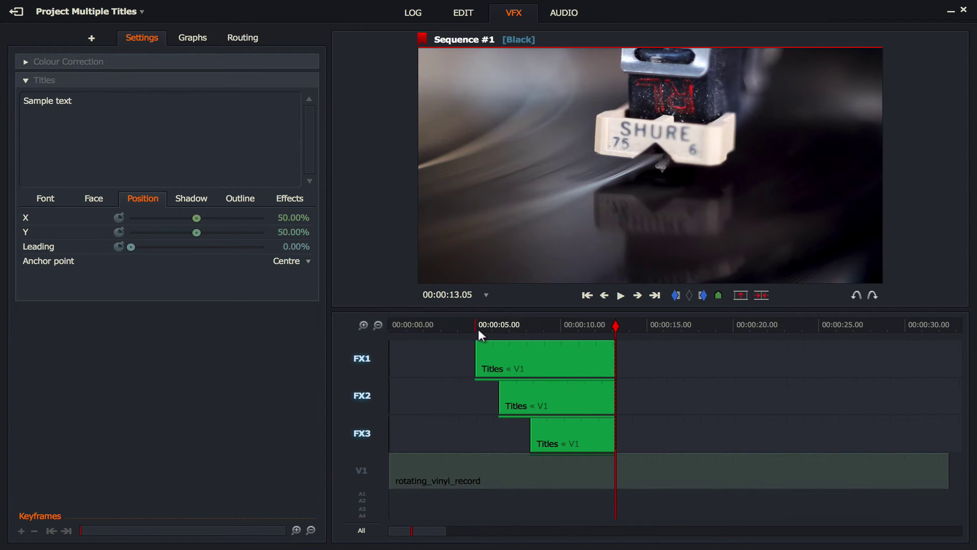
Step: Play the sequence from near the start to preview the three staggered titles
left_click_drag(478, 325, 419, 331)
key("space")
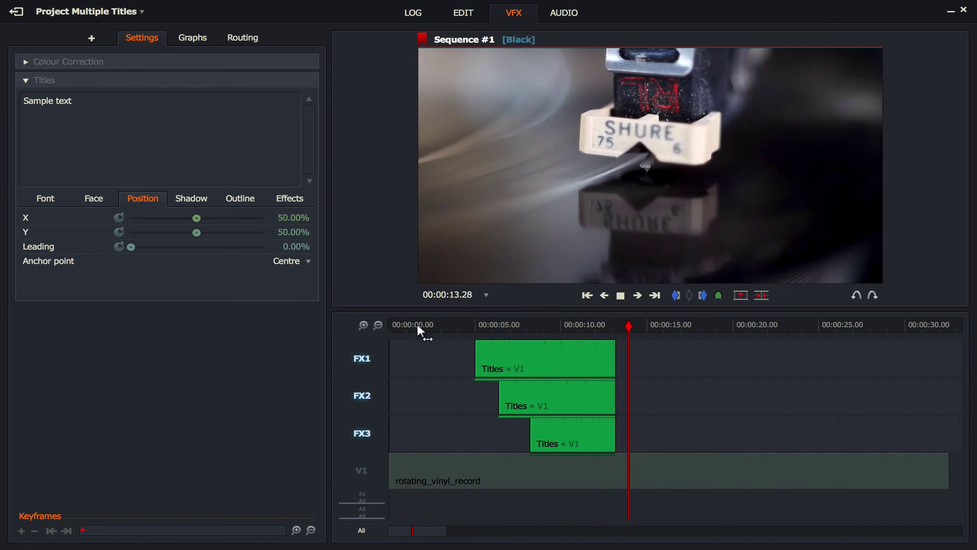
key("space")
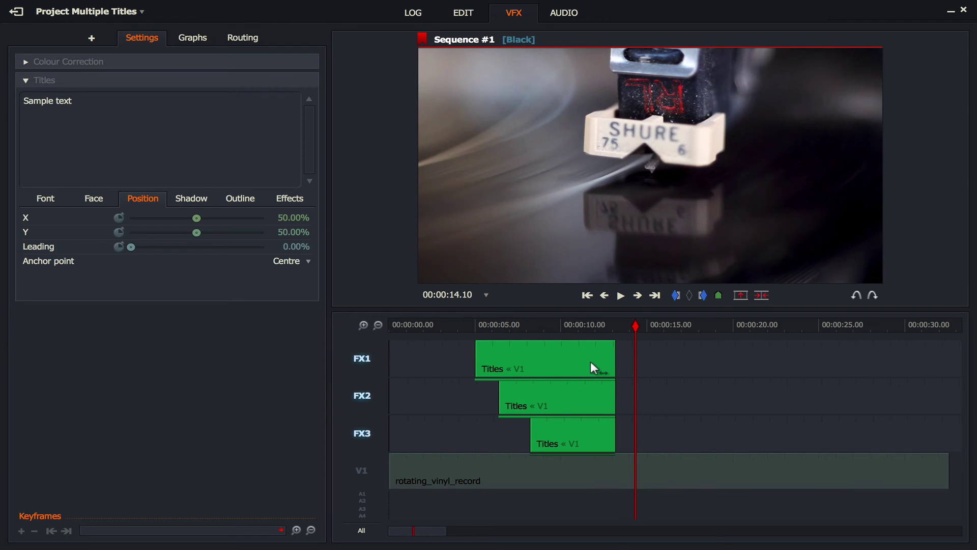
Step: Undo trial shifts of the first and third titles, then re-enable V1 and scrub to 9 seconds
left_click_drag(590, 361, 566, 362)
left_click_drag(588, 421, 610, 425)
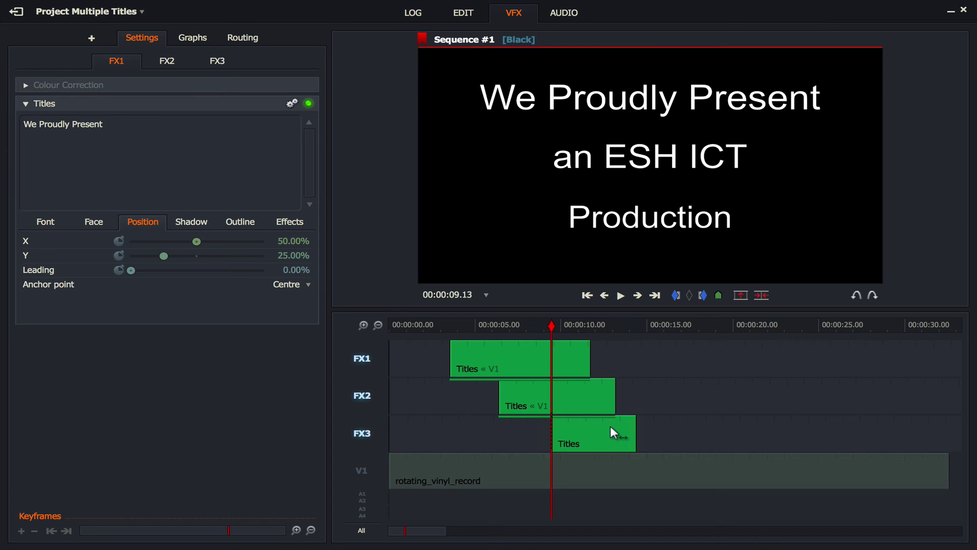
key("ctrl+z")
key("ctrl+z")
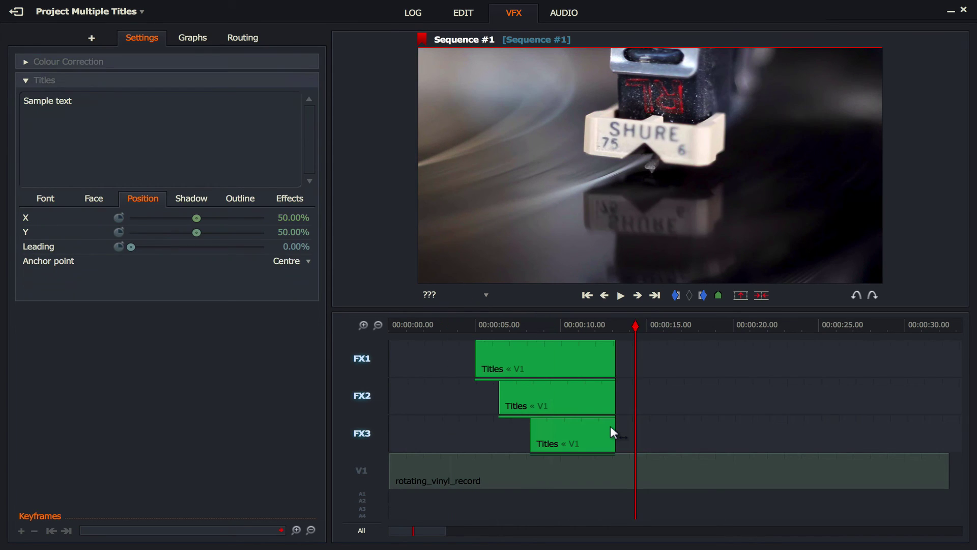
left_click(356, 470)
left_click_drag(495, 329, 552, 331)
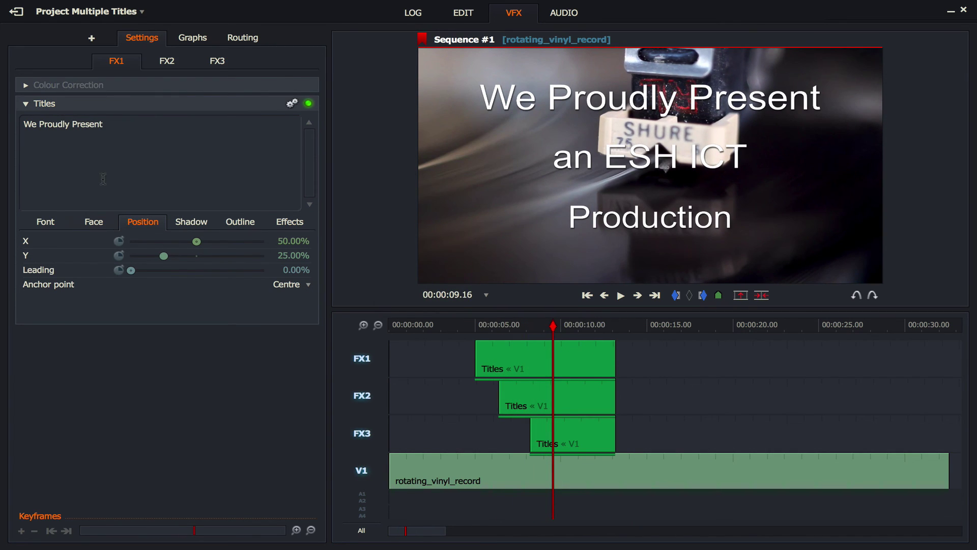